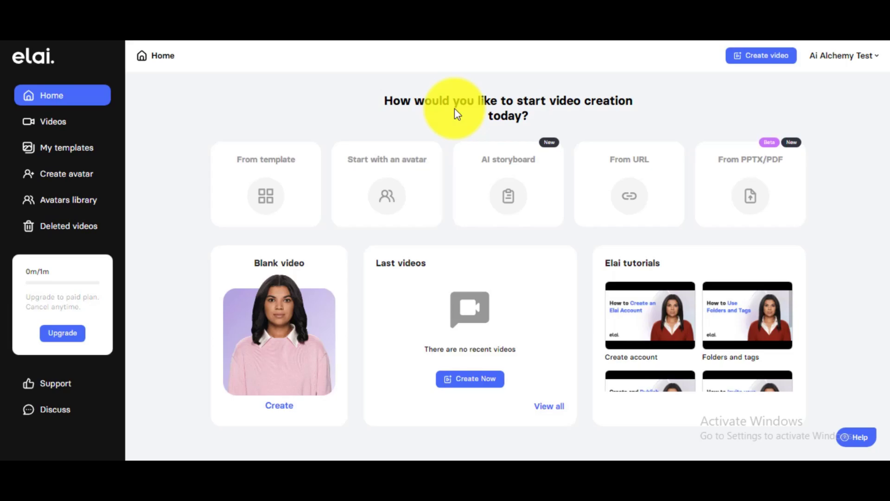
click(622, 167)
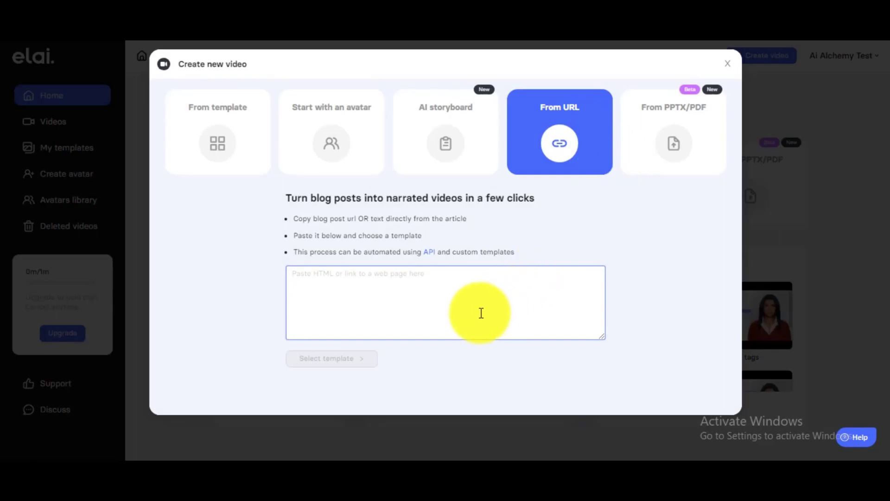
text(https://wisdom.tech/blog/2023/06/from-ai-to-ai-building-the-responsible-and-trustworthy-ai-of-the-future/)
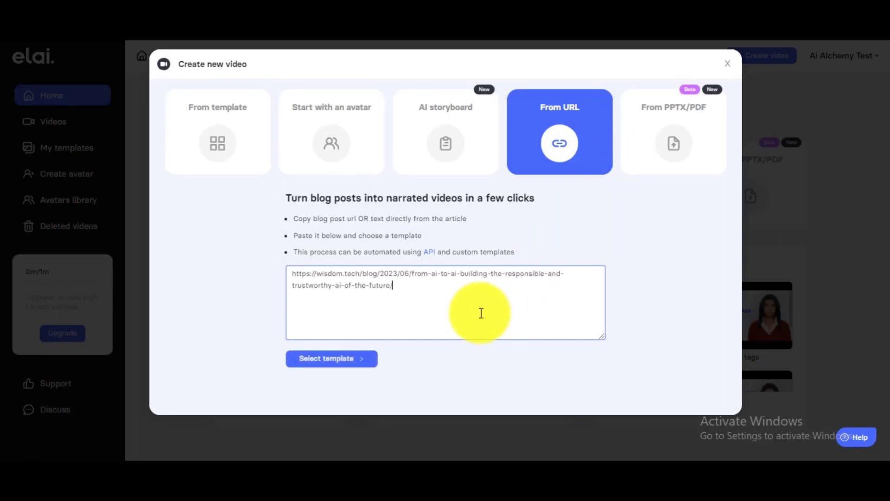
click(360, 364)
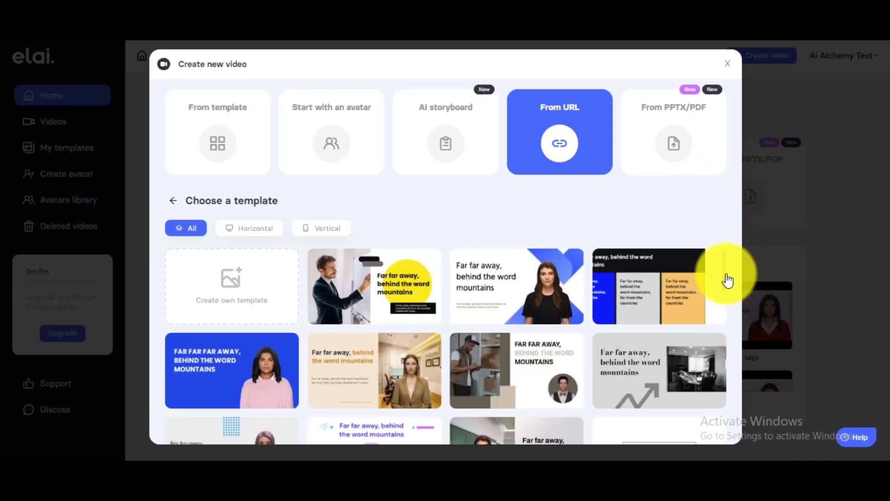
Choose the black template with the red-haired woman and teal and pink arcs, and create the video from it
scroll(733, 313, down, 6)
scroll(727, 311, down, 4)
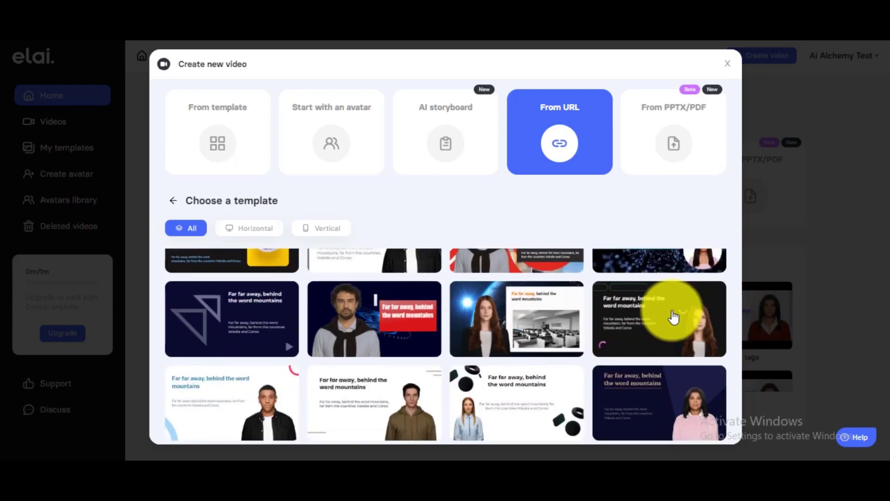
click(673, 317)
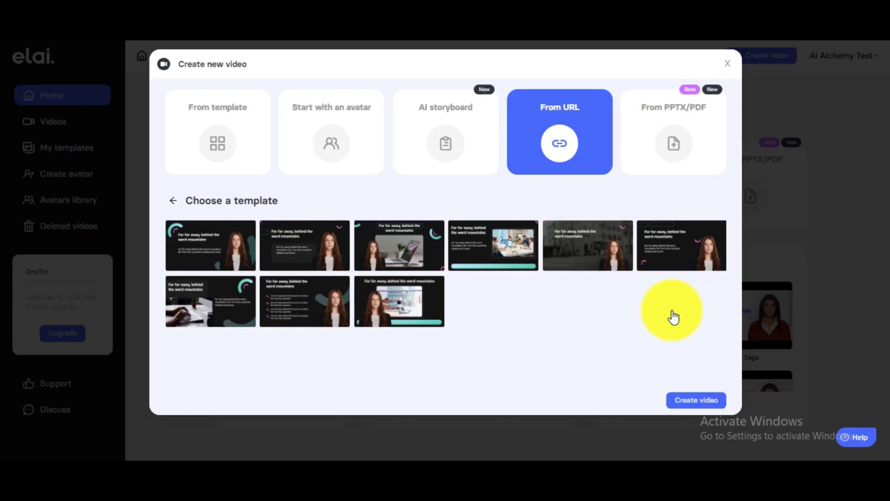
click(694, 402)
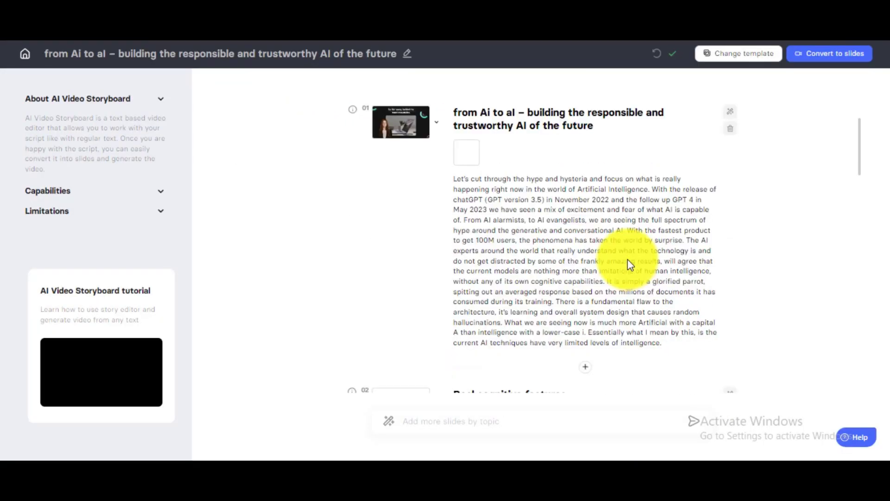
Convert the storyboard to slides, using GPT to fix the missing and overly long content
click(810, 59)
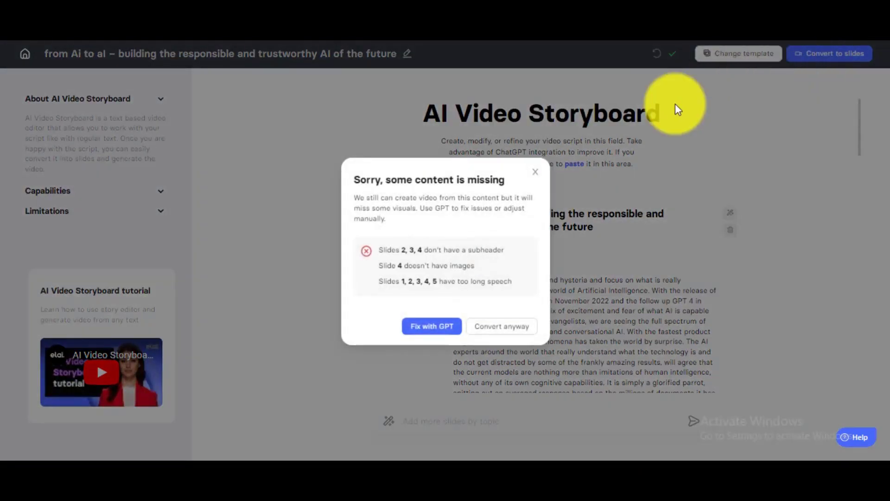
click(433, 327)
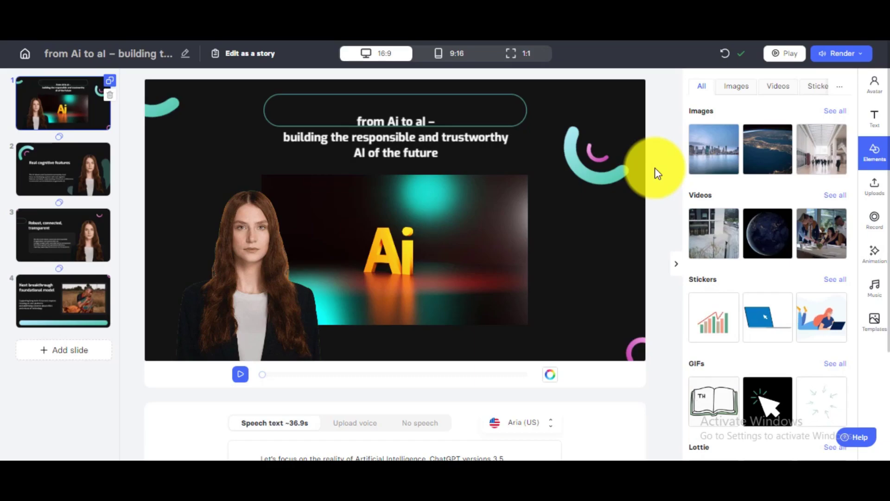
On slide 1, remove the rounded outline around the title and reposition the teal arc beside it
click(485, 109)
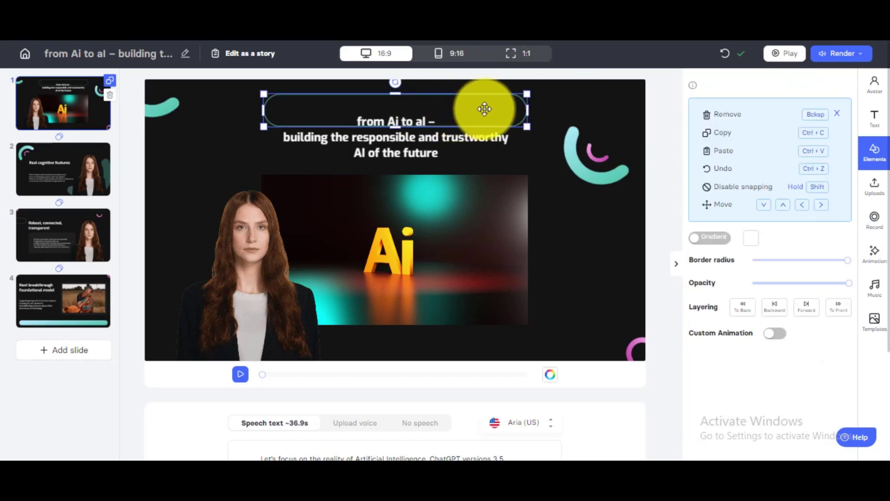
drag(478, 109, 491, 133)
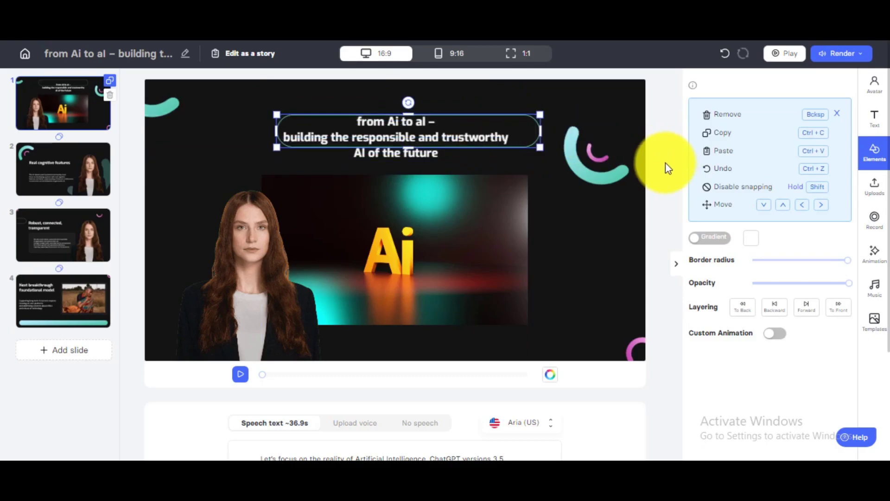
click(489, 123)
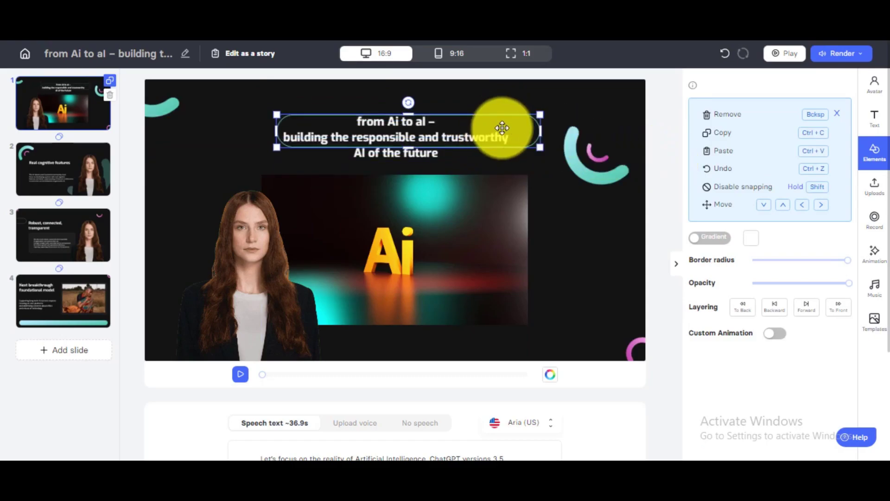
key(Escape)
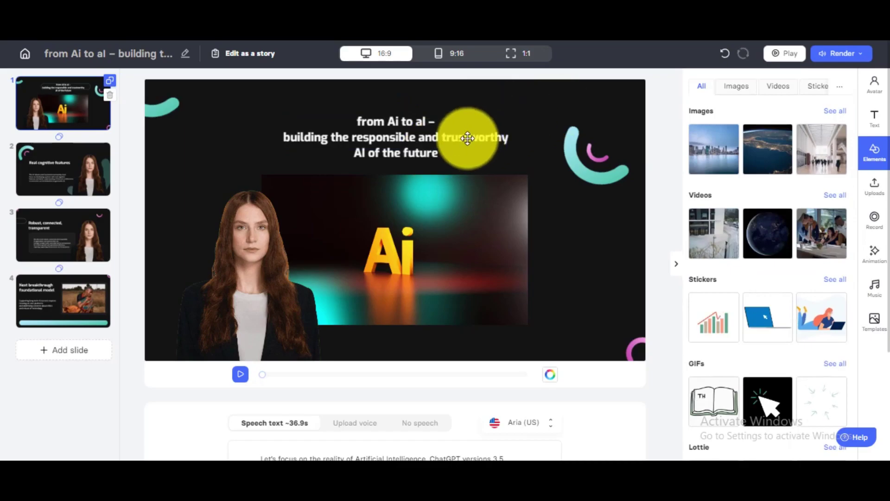
click(582, 153)
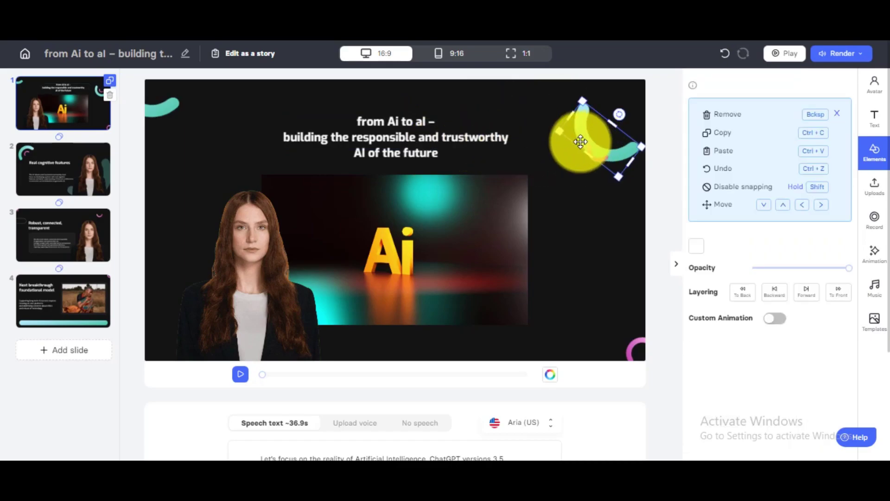
drag(581, 152, 586, 161)
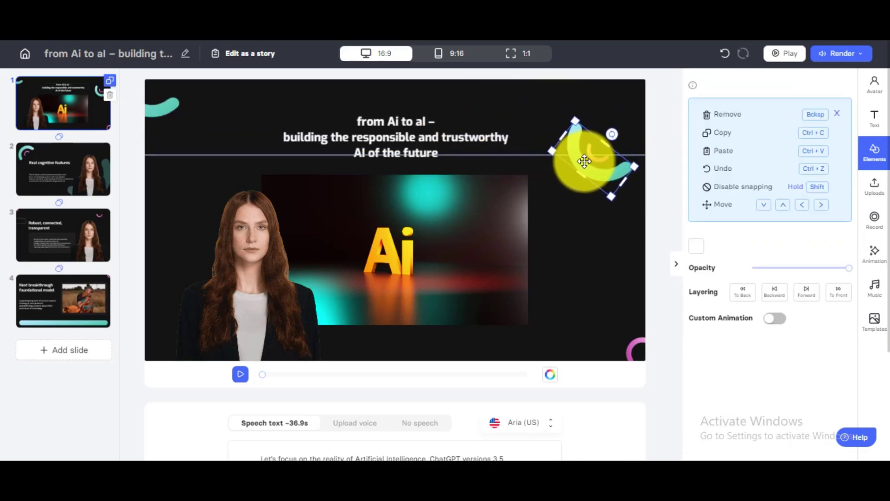
Replace slide 1's avatar with Kira in the Business outfit
click(259, 290)
mouse_move(856, 249)
mouse_down()
mouse_move(856, 313)
mouse_move(860, 258)
mouse_up()
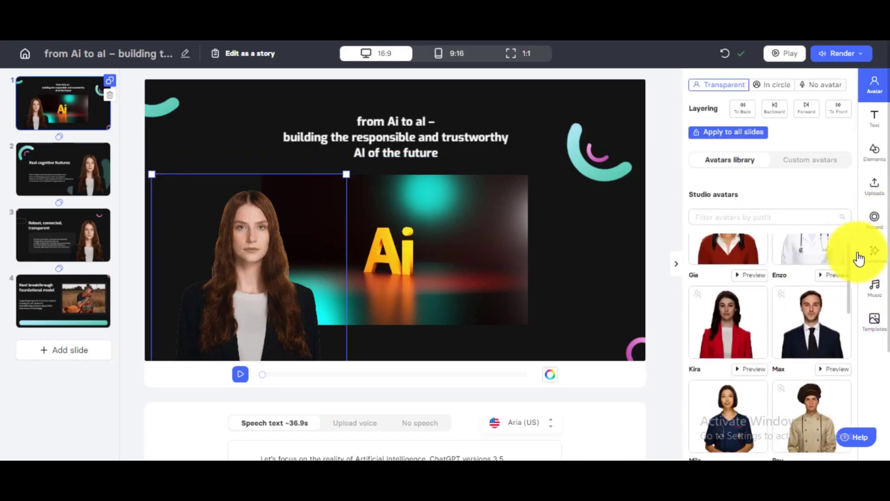
click(730, 318)
click(738, 318)
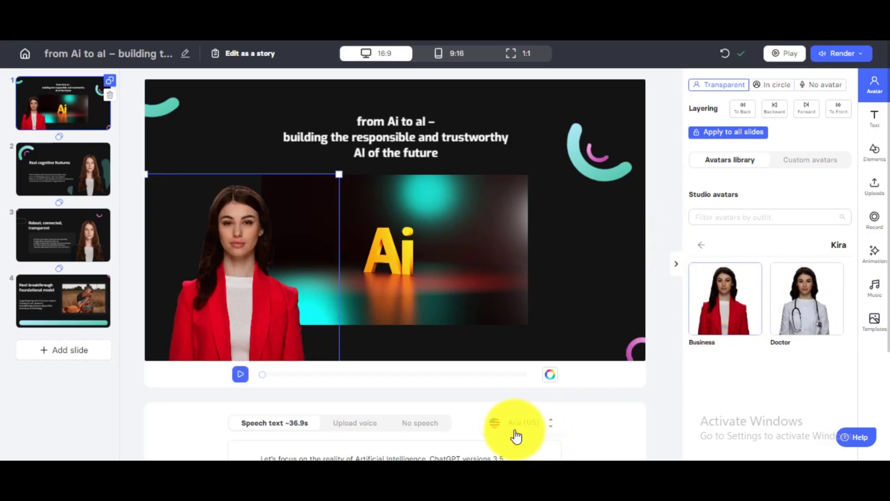
Review the English voices offered for slide 1's speech, leaving the selection without applying one
click(516, 435)
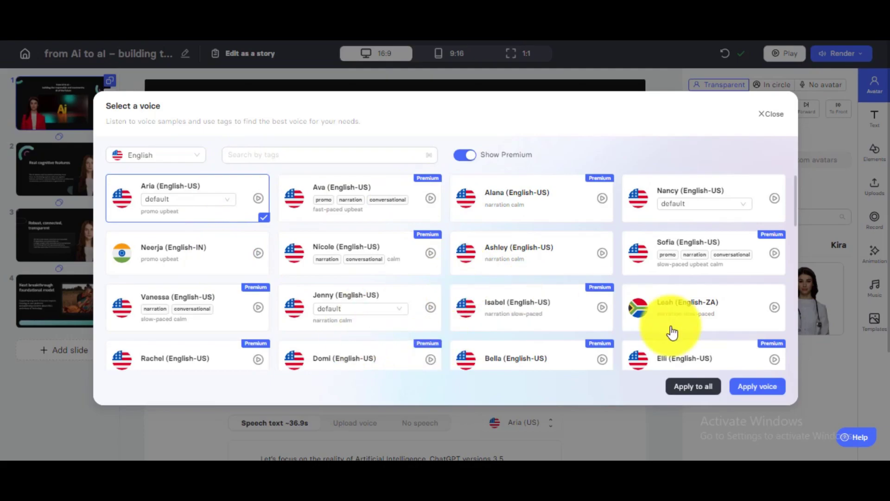
key(Escape)
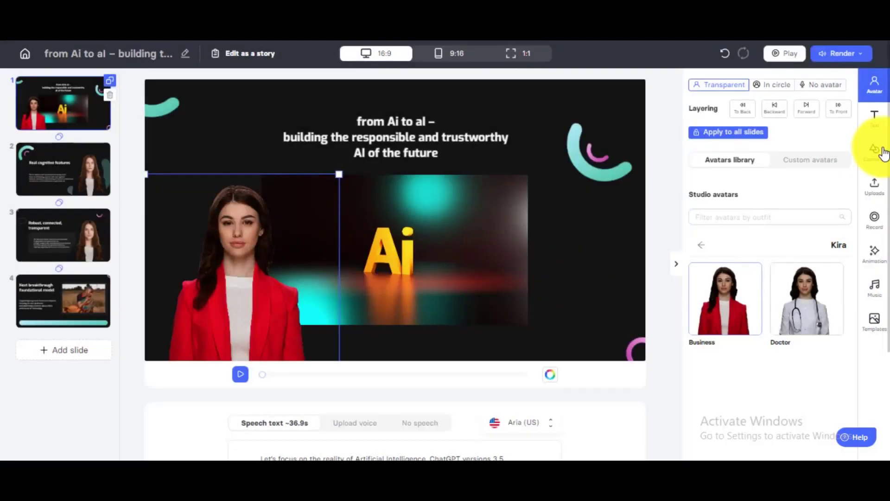
Search the stock videos for "artificial intelligence" and apply the white humanoid robot clip as slide 1's background
click(882, 152)
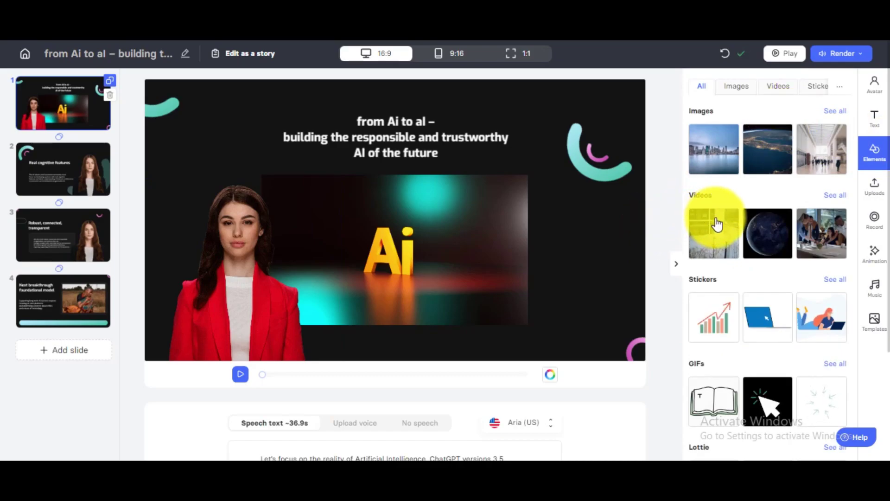
click(779, 86)
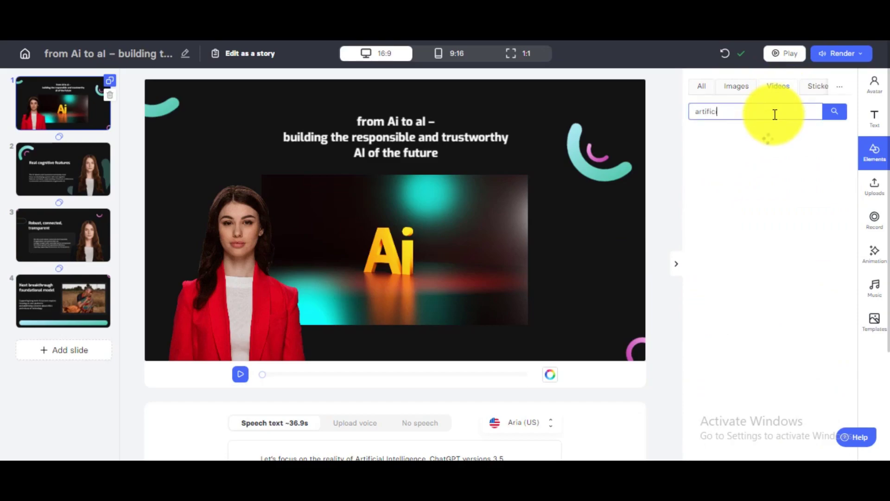
text(ence)
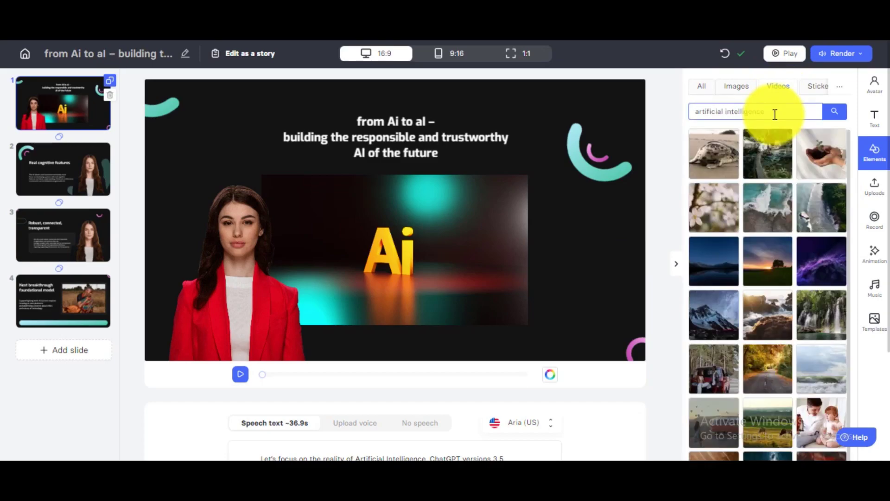
click(832, 112)
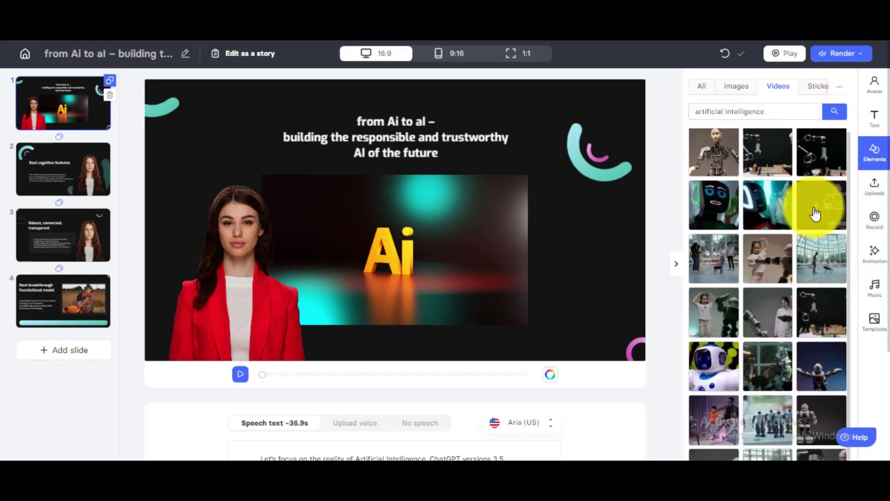
click(816, 214)
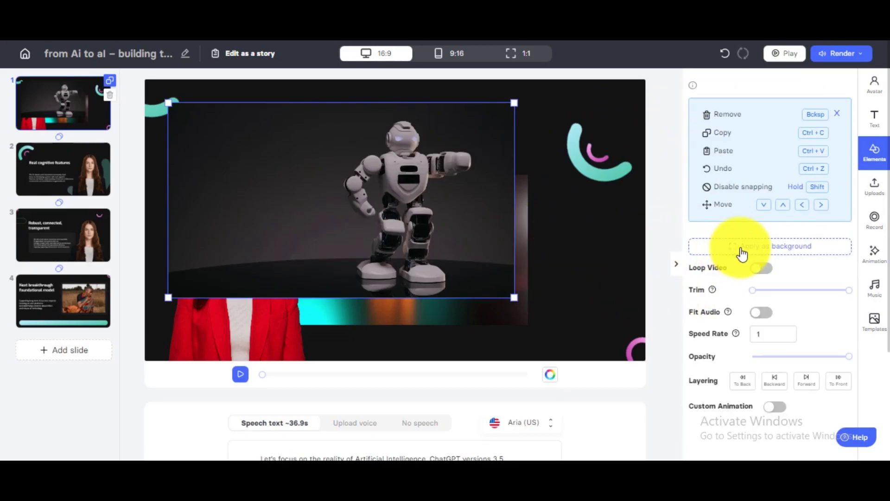
click(742, 254)
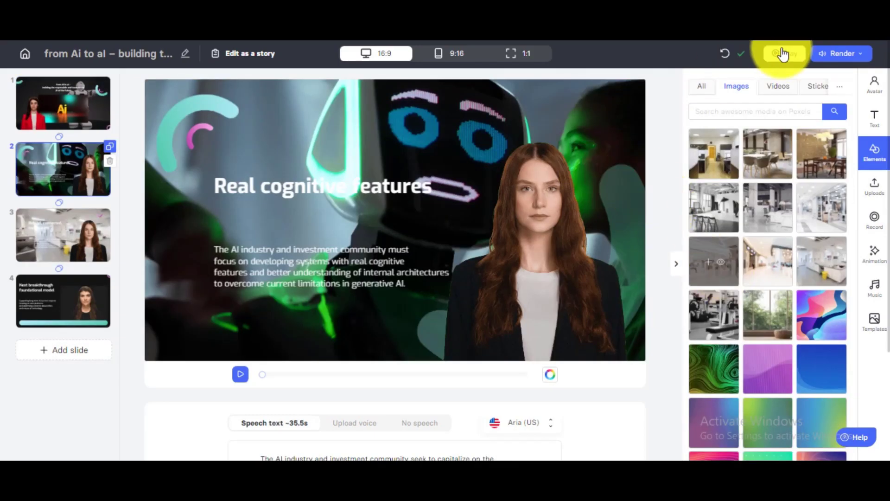
Replace slide 2's background with the "artificial intelligence" stock video of the robot face in teal light
click(779, 86)
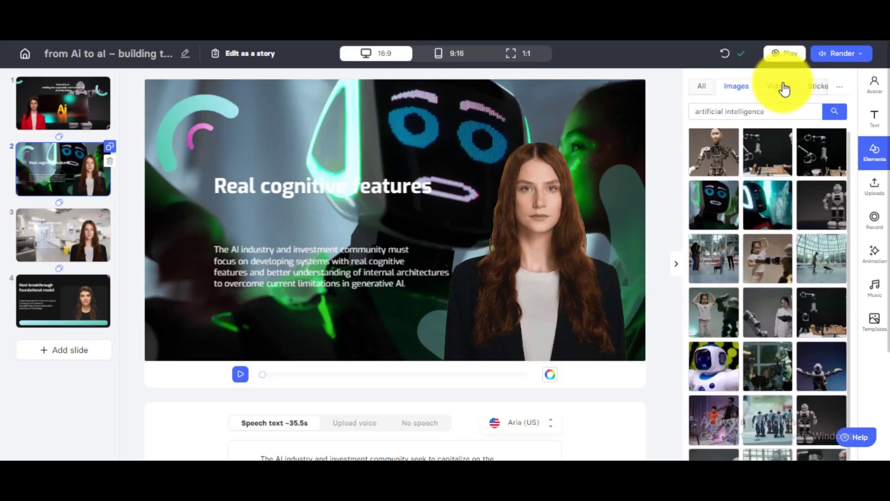
click(763, 211)
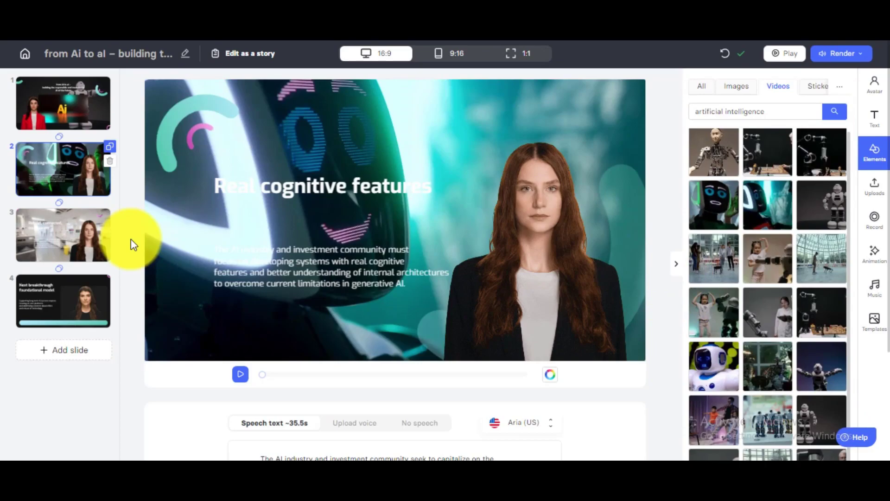
Replace slide 3's background with the stock image of office cubicles and a yellow door
click(96, 245)
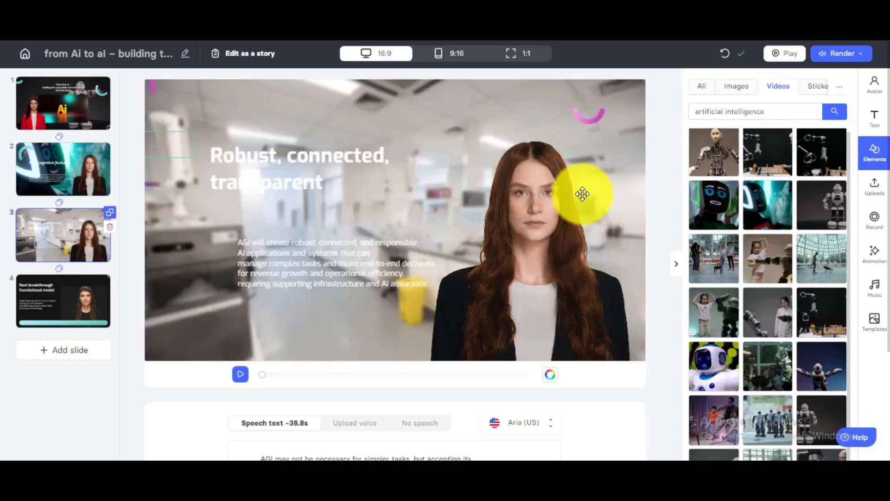
click(738, 86)
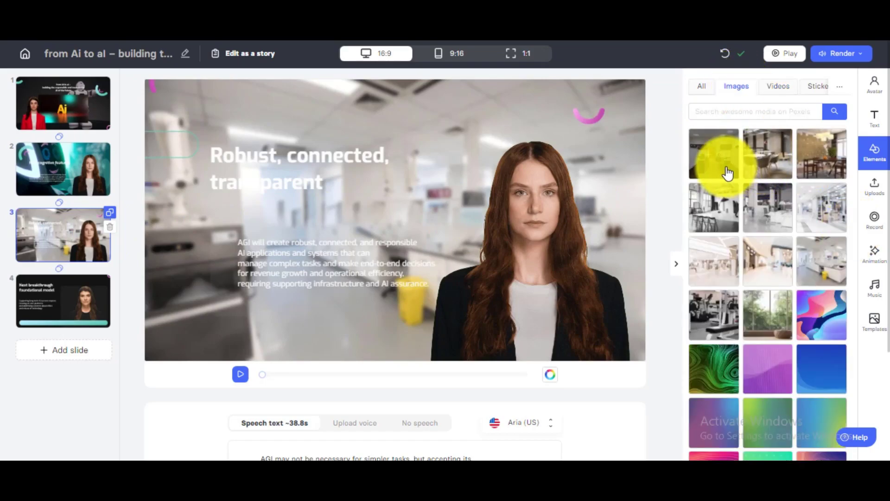
click(710, 161)
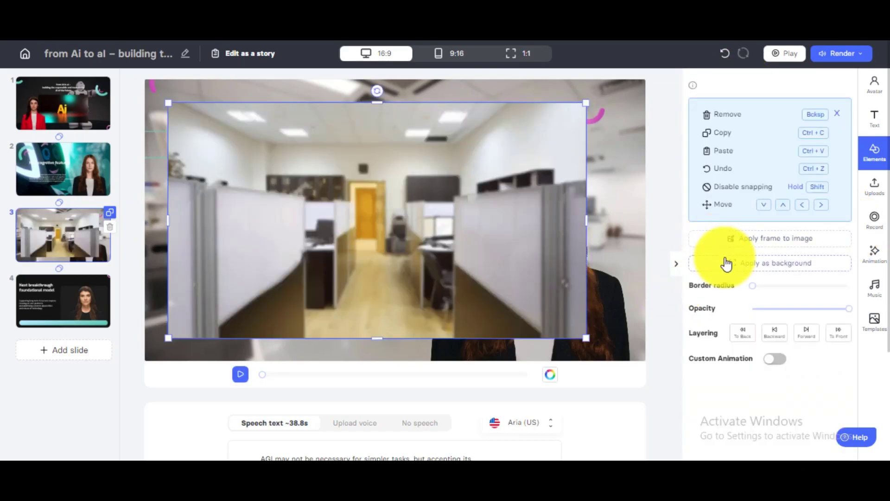
key(ctrl+z)
For slide 4, search the stock videos for "office" and browse the clips
click(65, 299)
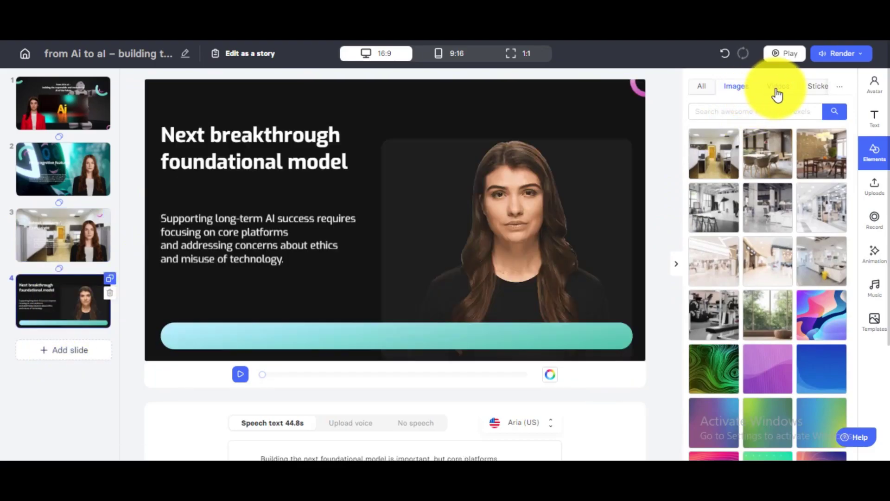
click(785, 85)
text(office)
key(Return)
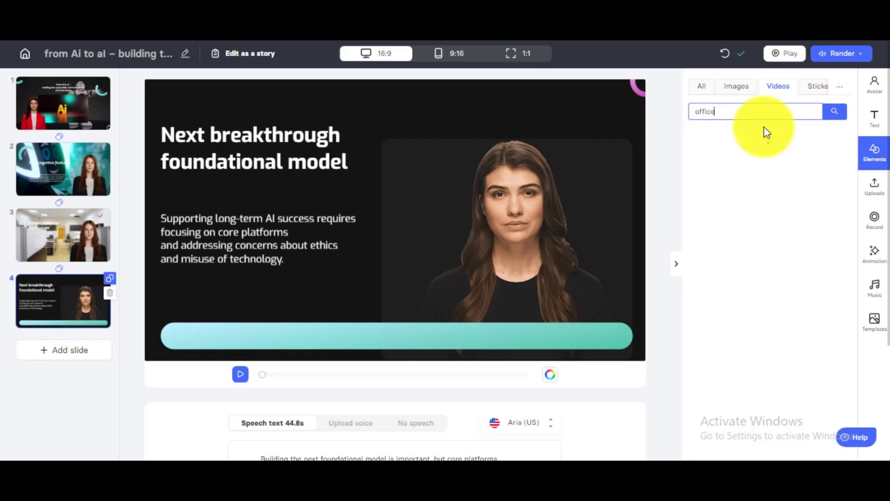
scroll(853, 176, down, 2)
scroll(858, 271, up, 1)
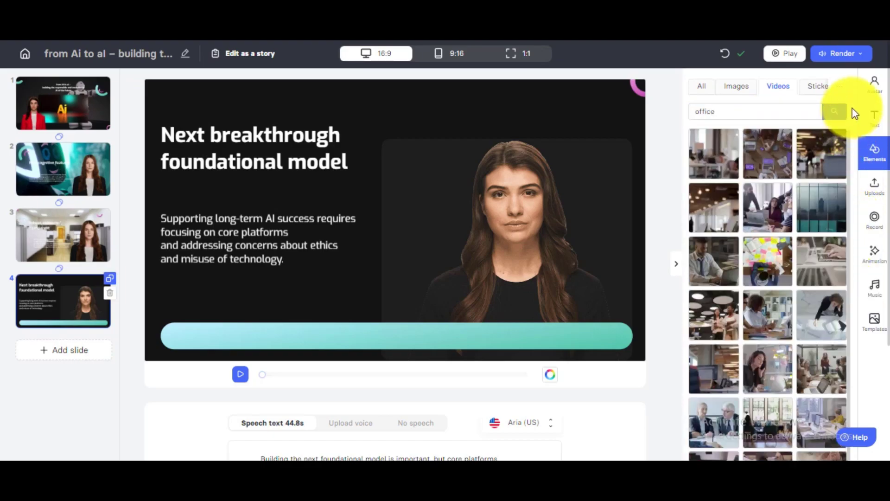
Add the blurred open-plan office clip to slide 4 and turn on Loop Video for it
click(707, 154)
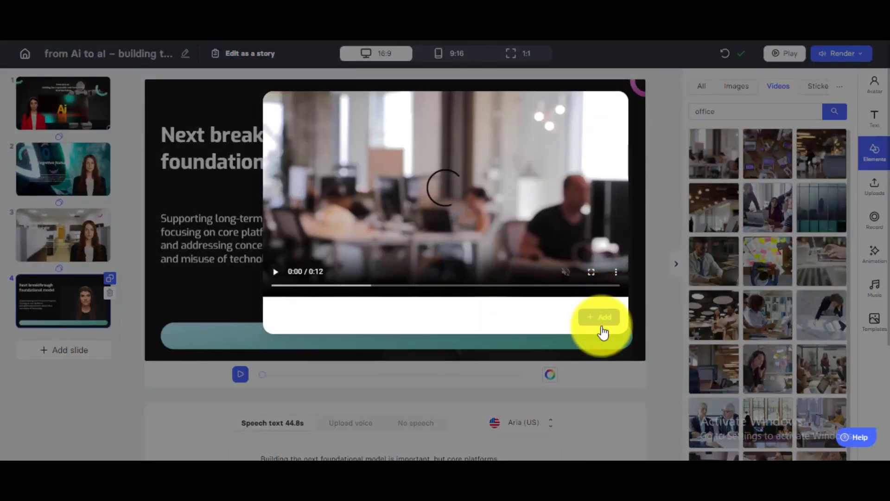
click(605, 319)
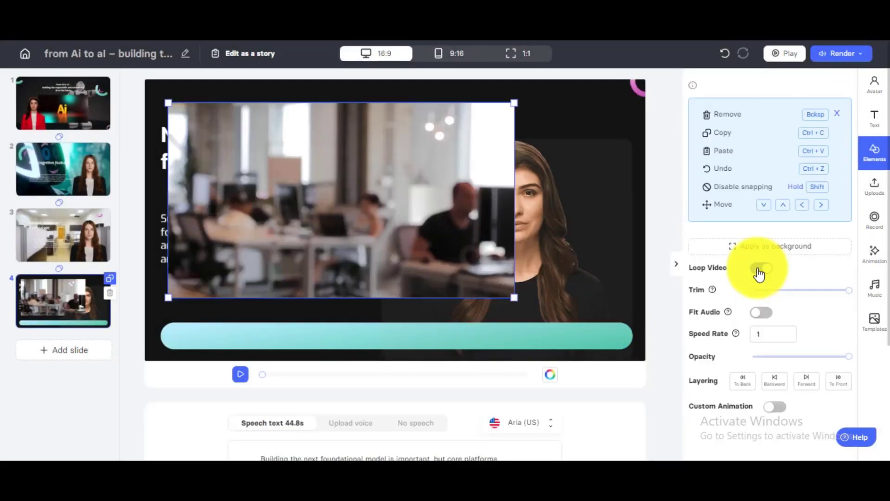
click(760, 271)
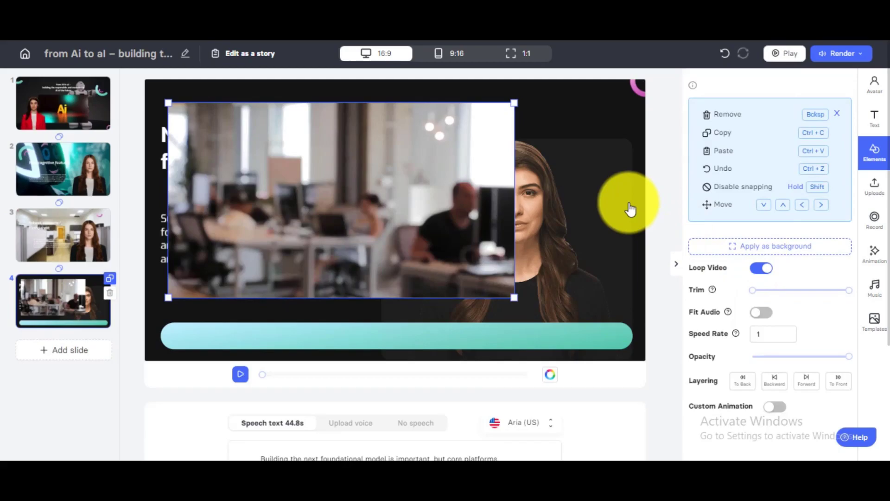
Apply the blurred open-plan office clip as the background of slide 4
click(771, 246)
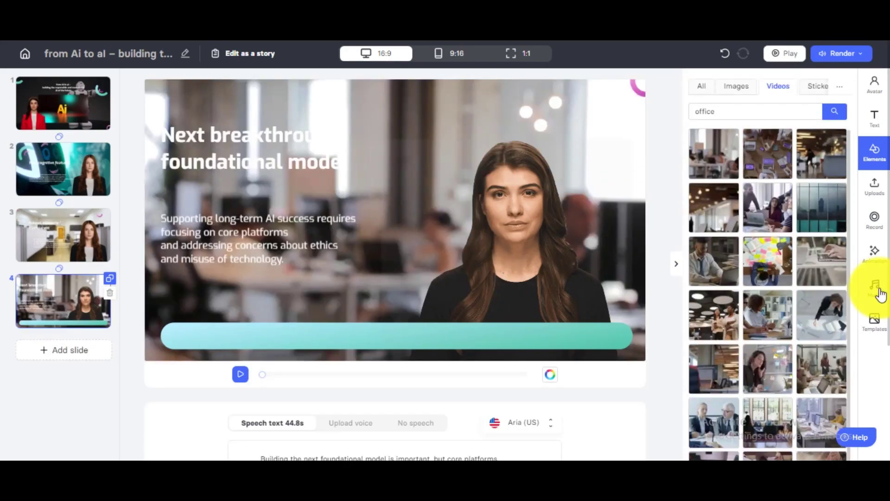
Assign stock music to the slides: "Life is a Dream" on slide 3, "Bridge" on slide 2 and "Driving Ambition" on slide 1
click(879, 290)
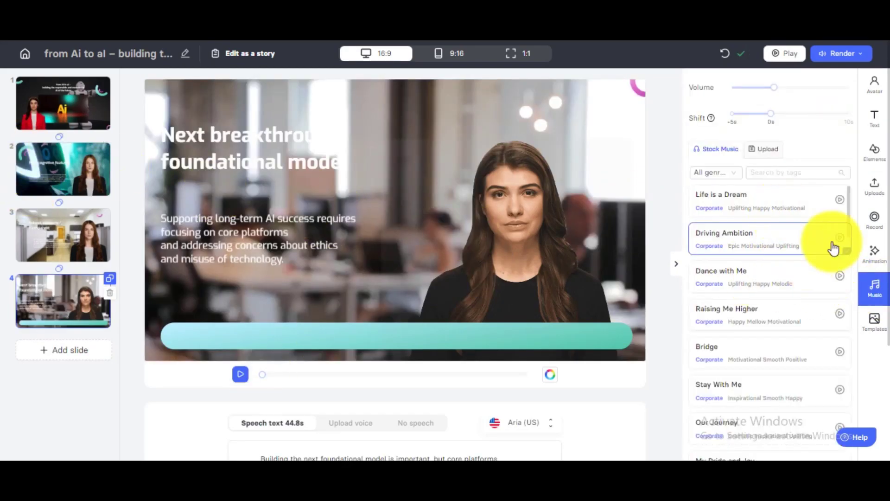
click(825, 207)
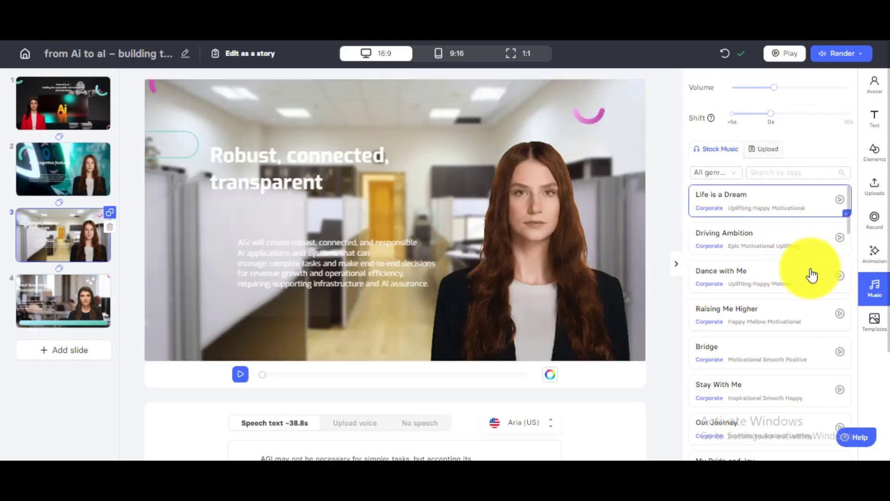
click(833, 356)
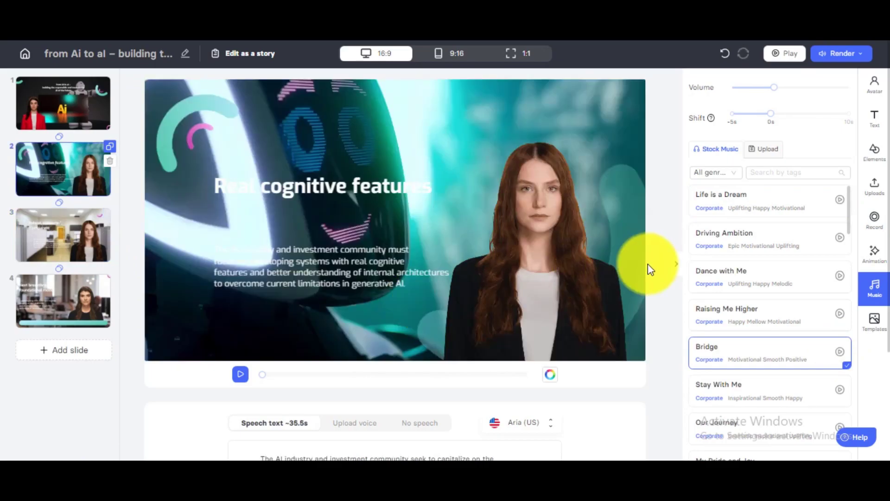
click(732, 248)
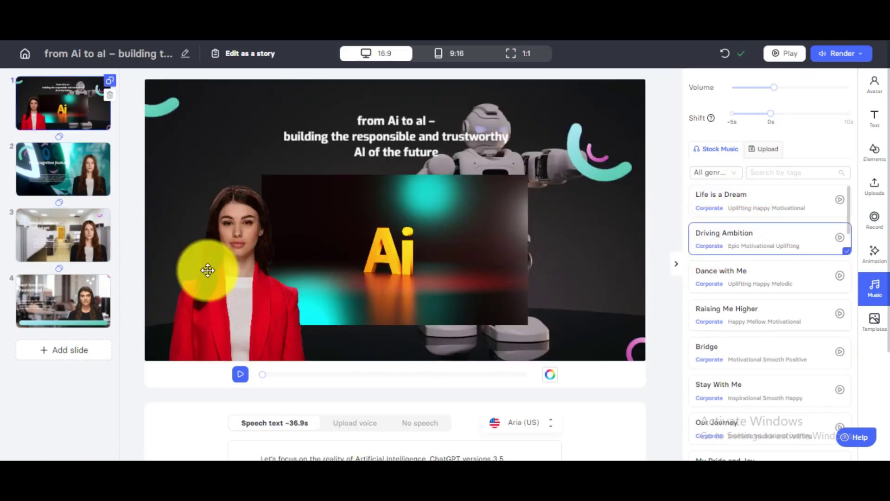
Enlarge the red-jacketed avatar on slide 1 slightly, keeping it beside the Ai clip
click(252, 272)
drag(343, 348, 357, 359)
click(606, 119)
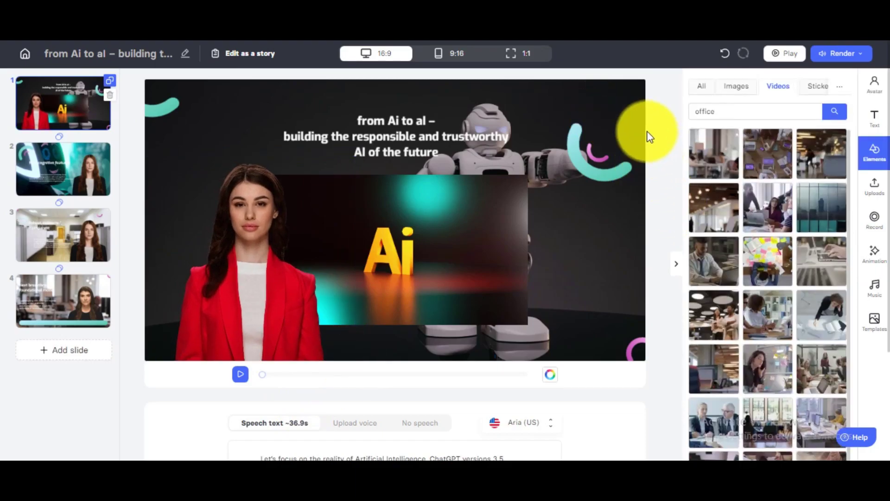
Start rendering the video at 1080p with subtitles turned off
click(859, 61)
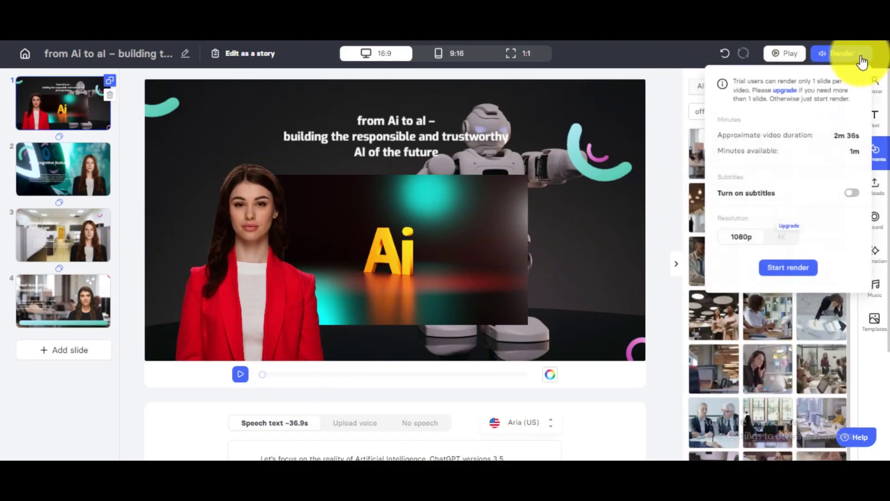
click(781, 274)
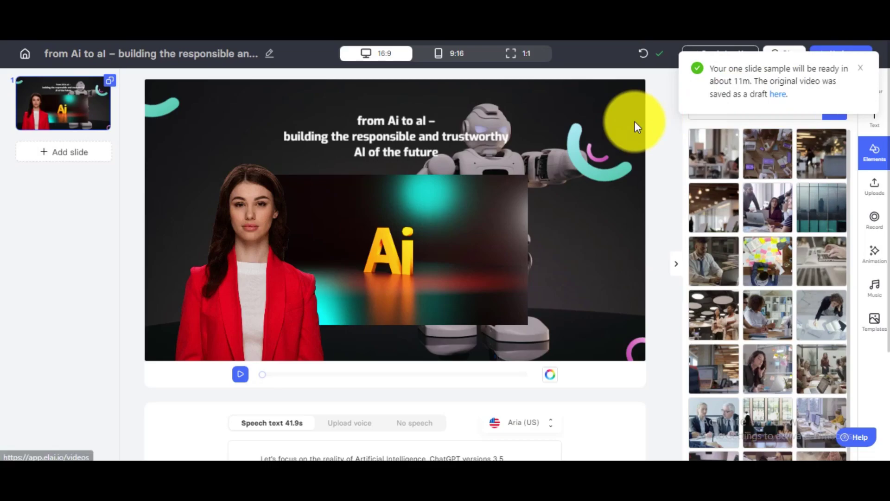
Open the finished trial video from the list of videos and download it
click(778, 103)
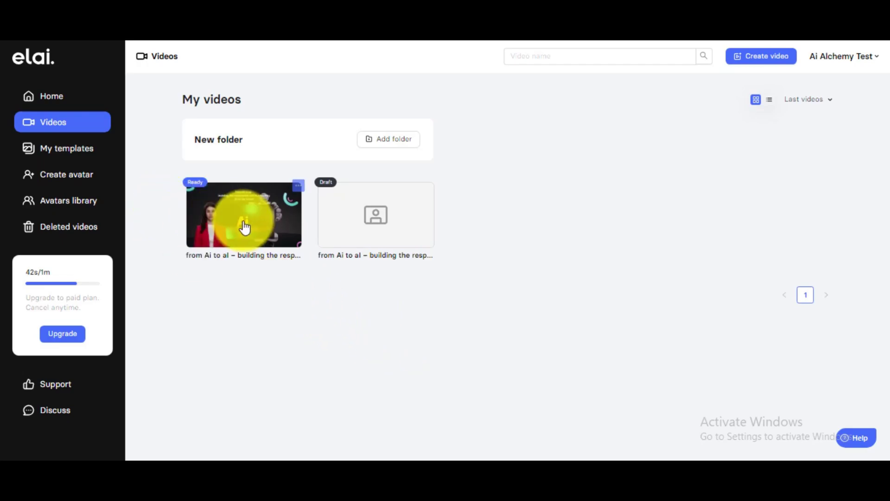
click(259, 219)
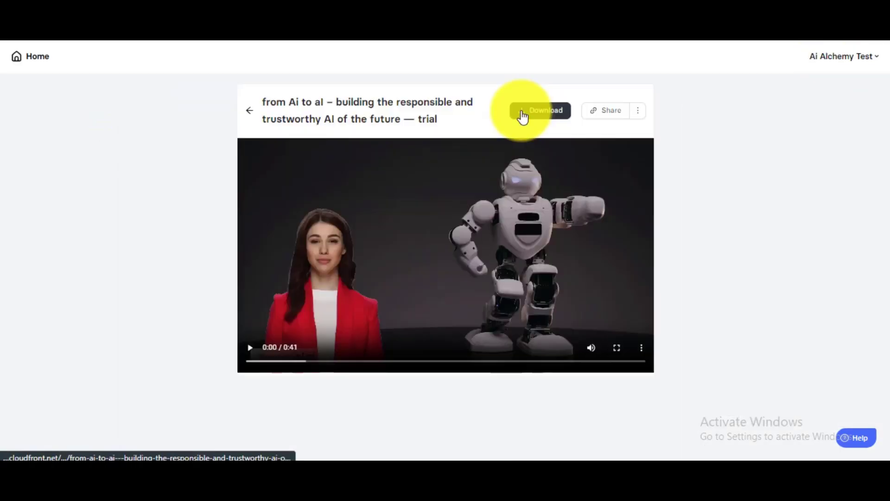
click(523, 116)
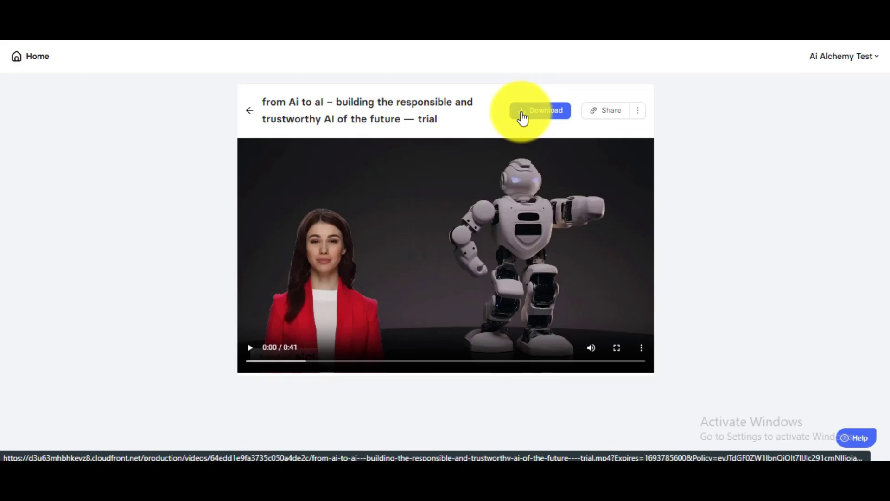